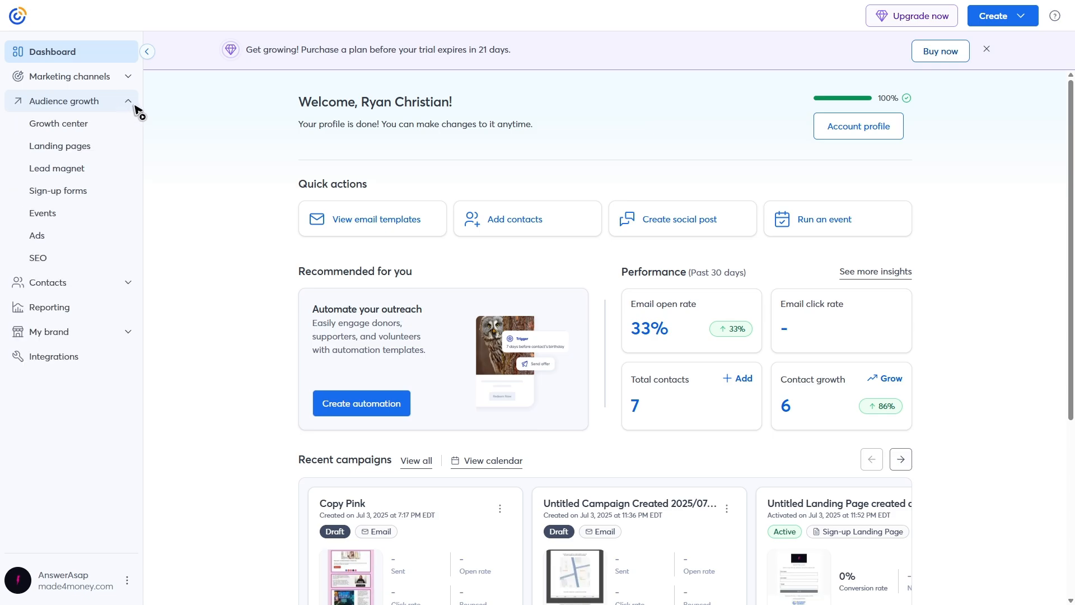
# - Create a new sign-up landing page from the Landing pages list under Audience growth
pyautogui.click(88, 153)
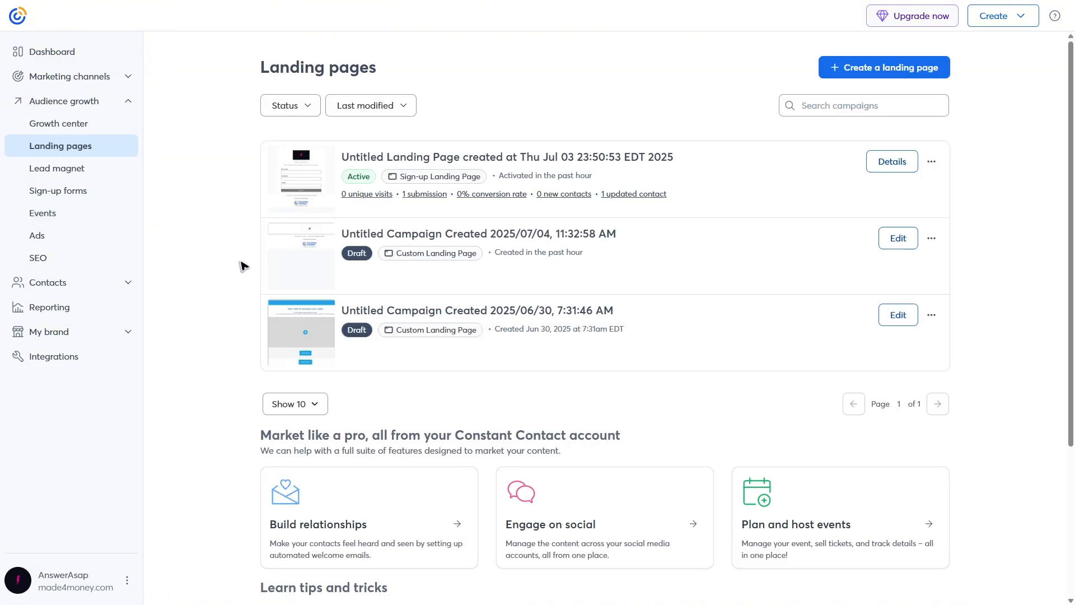
pyautogui.click(891, 72)
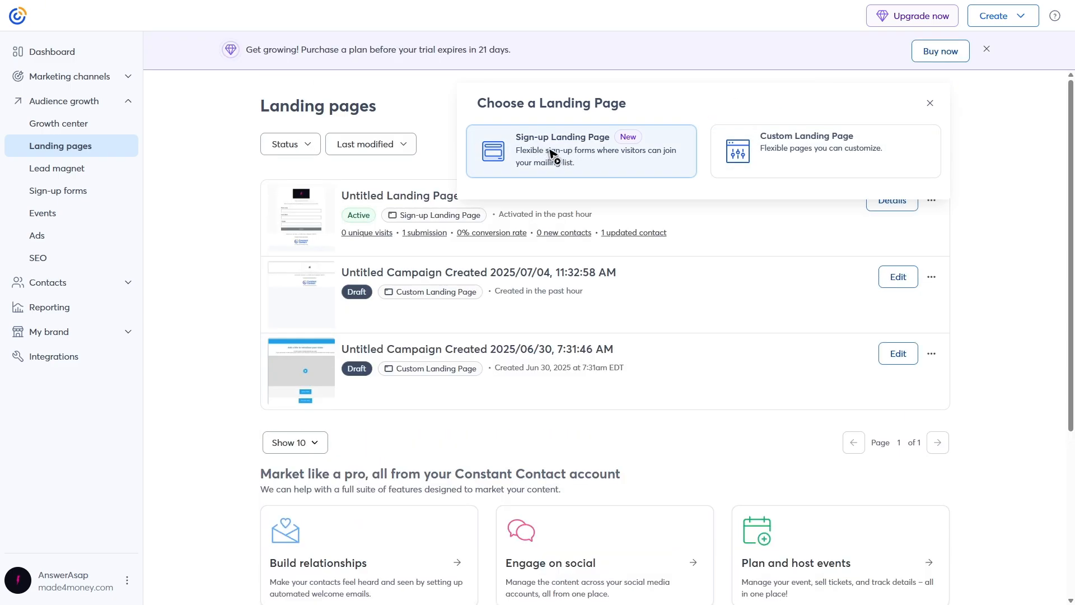
pyautogui.click(614, 219)
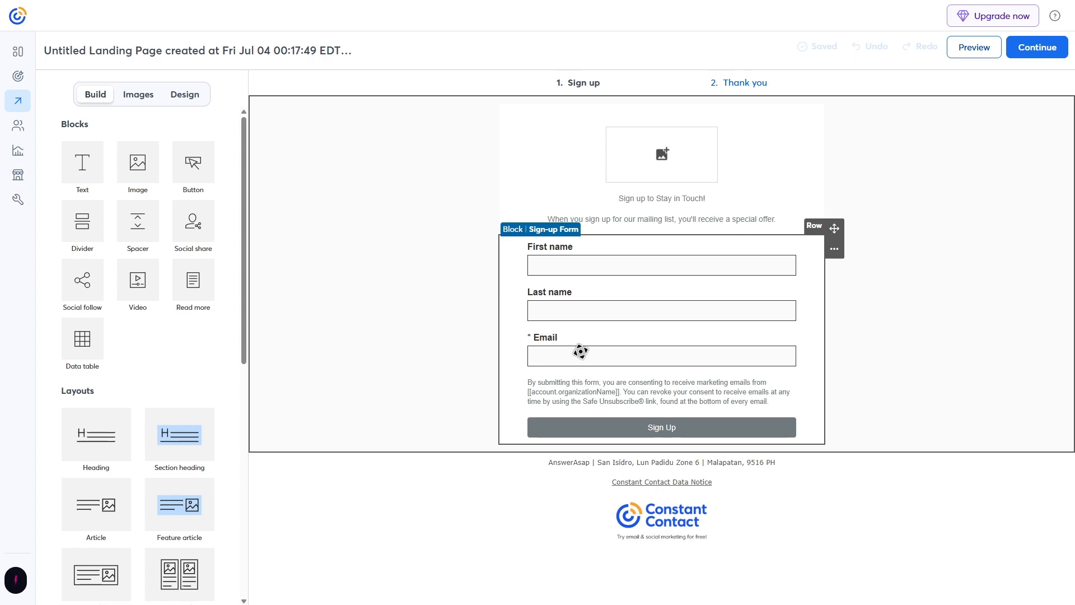
# - Replace the image placeholder above the sign-up form with the thumbs-up "FREE" GIF from the image library
pyautogui.click(664, 160)
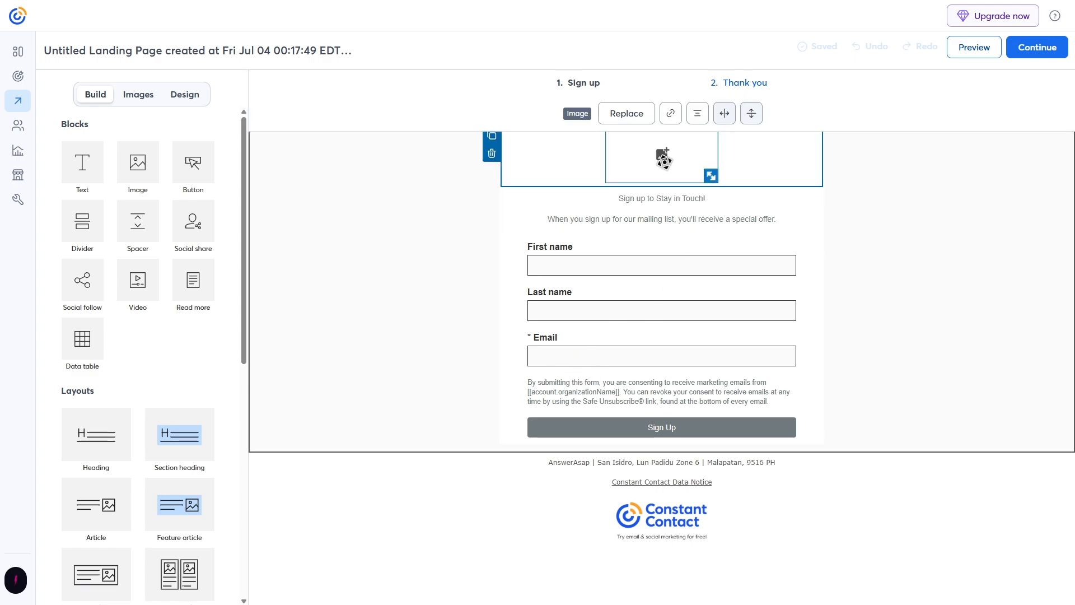
pyautogui.click(633, 112)
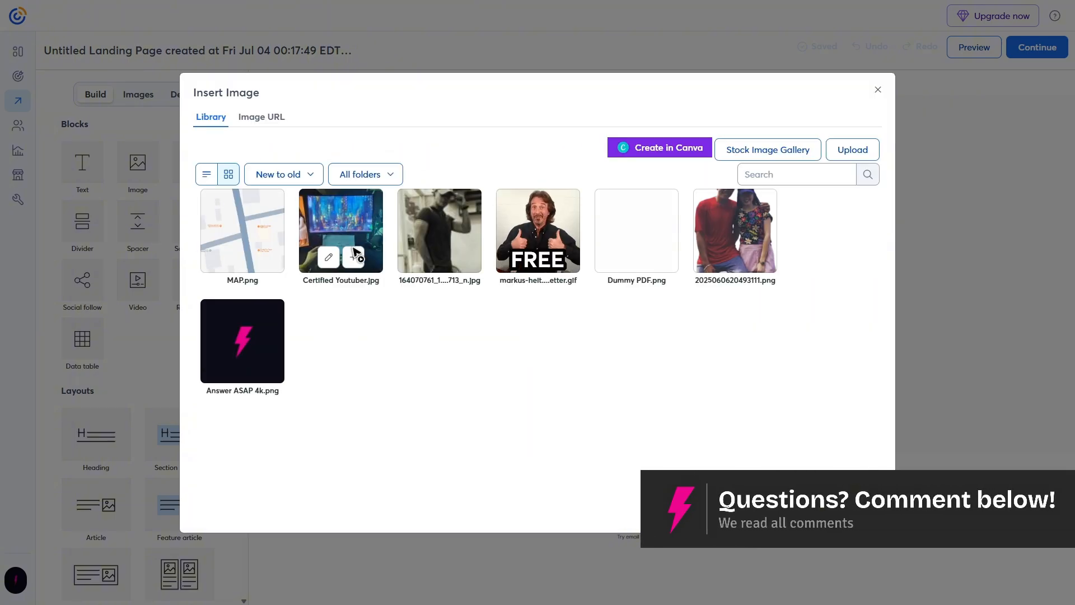
pyautogui.click(537, 230)
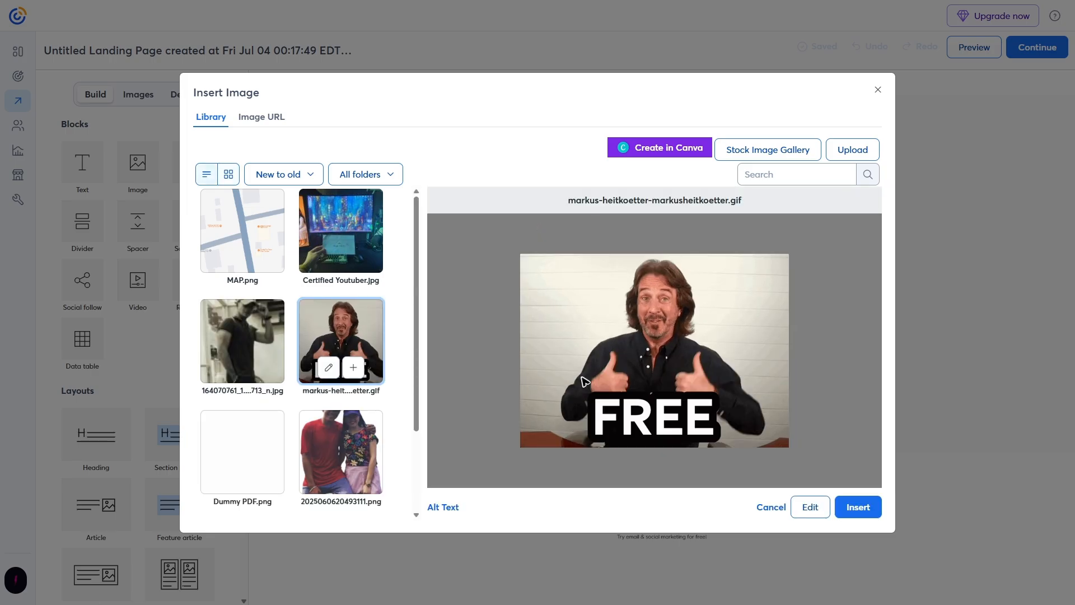
pyautogui.click(878, 507)
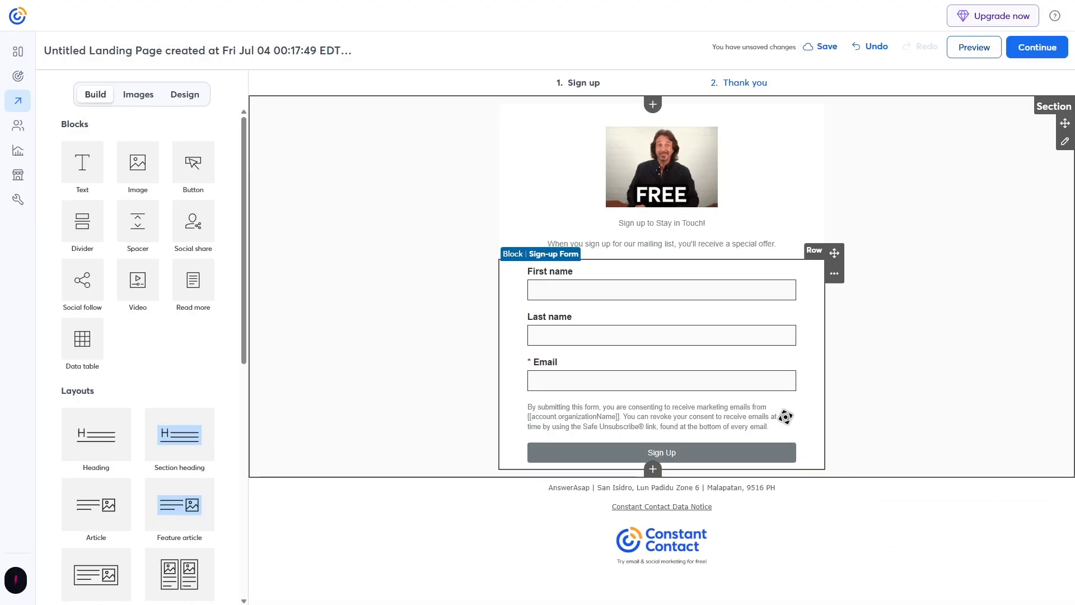
# - Add a button block between the "Sign up to Stay in Touch!" text and the special-offer text
pyautogui.click(694, 225)
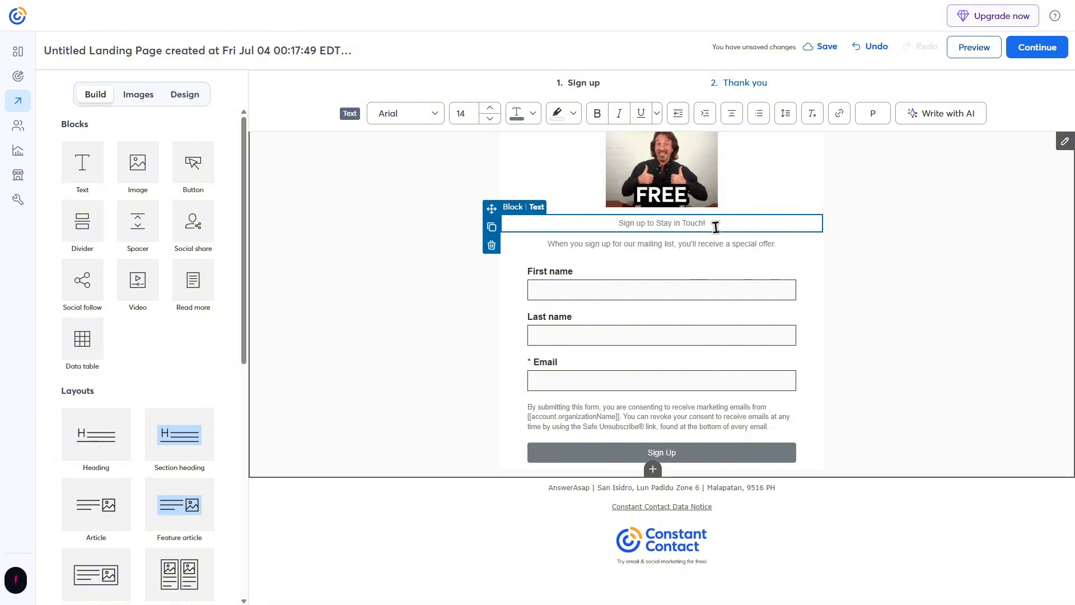
pyautogui.click(374, 264)
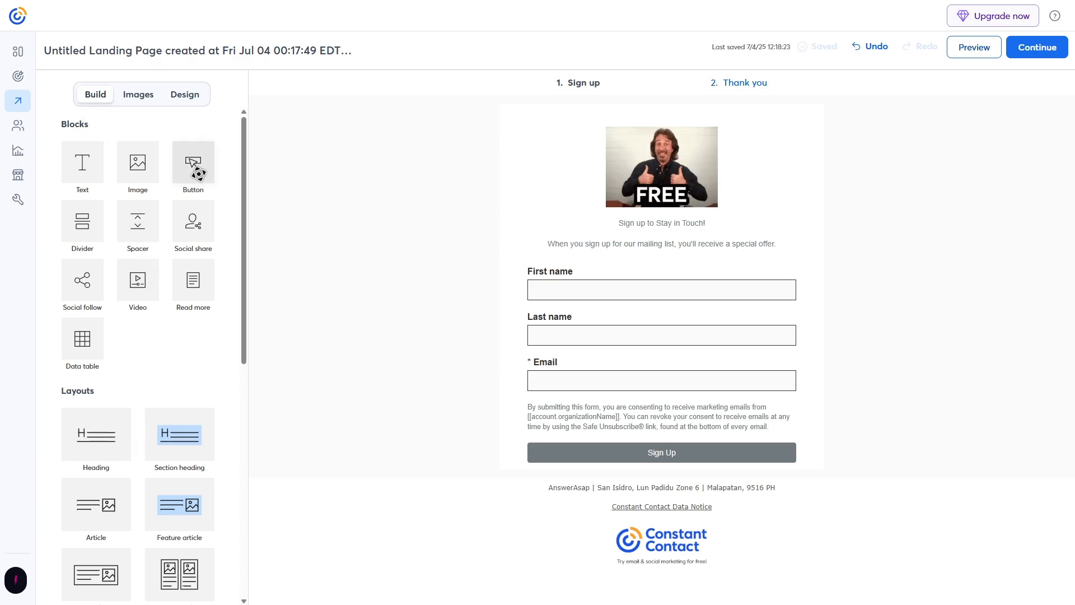
pyautogui.moveTo(196, 166); pyautogui.dragTo(653, 247)
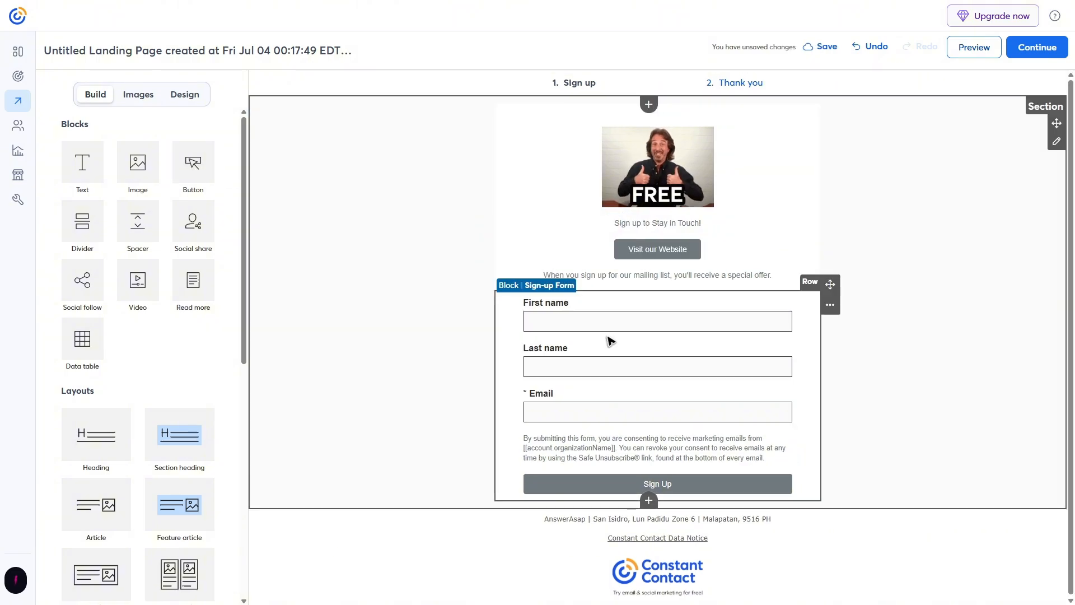
pyautogui.click(687, 249)
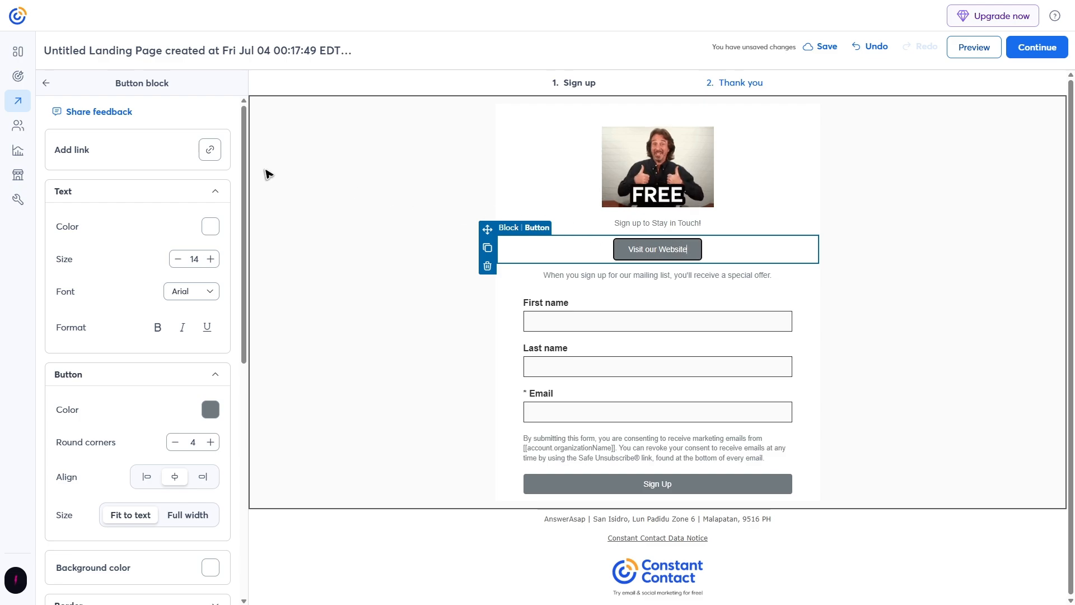
pyautogui.click(211, 152)
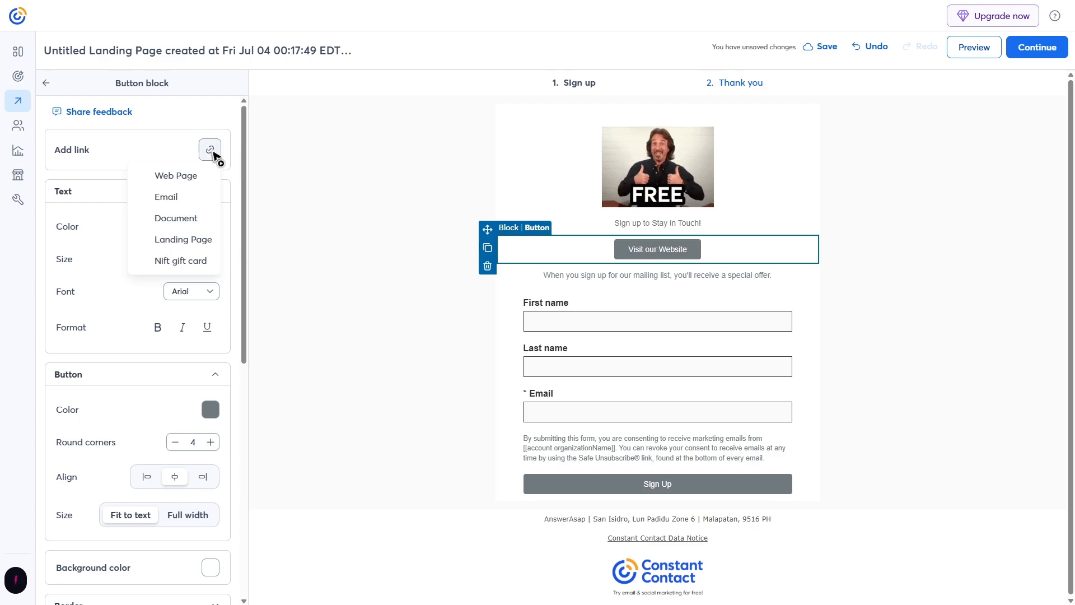
pyautogui.click(191, 175)
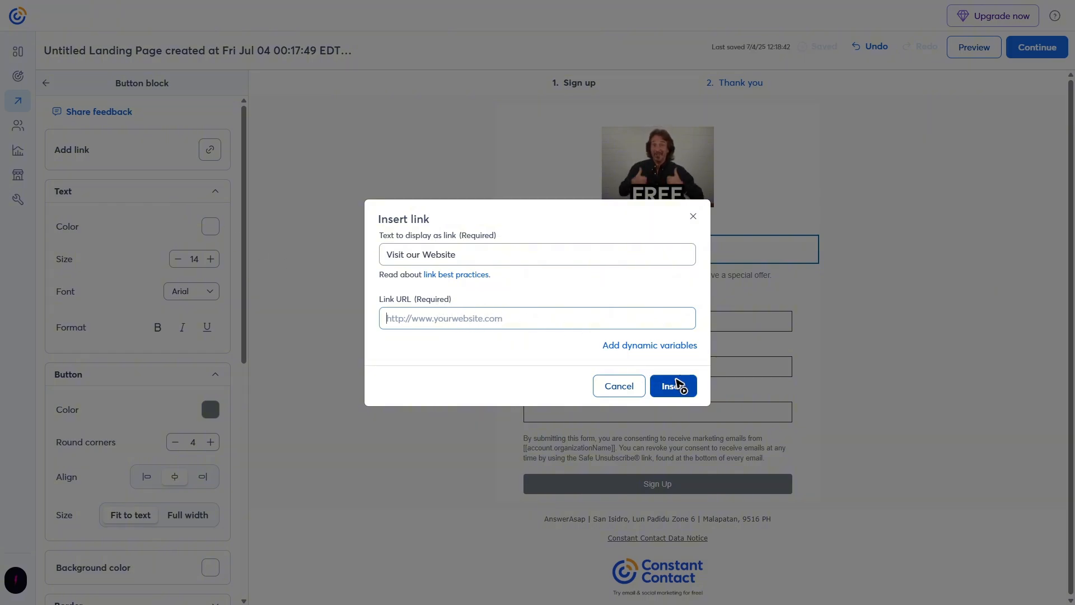
pyautogui.click(693, 217)
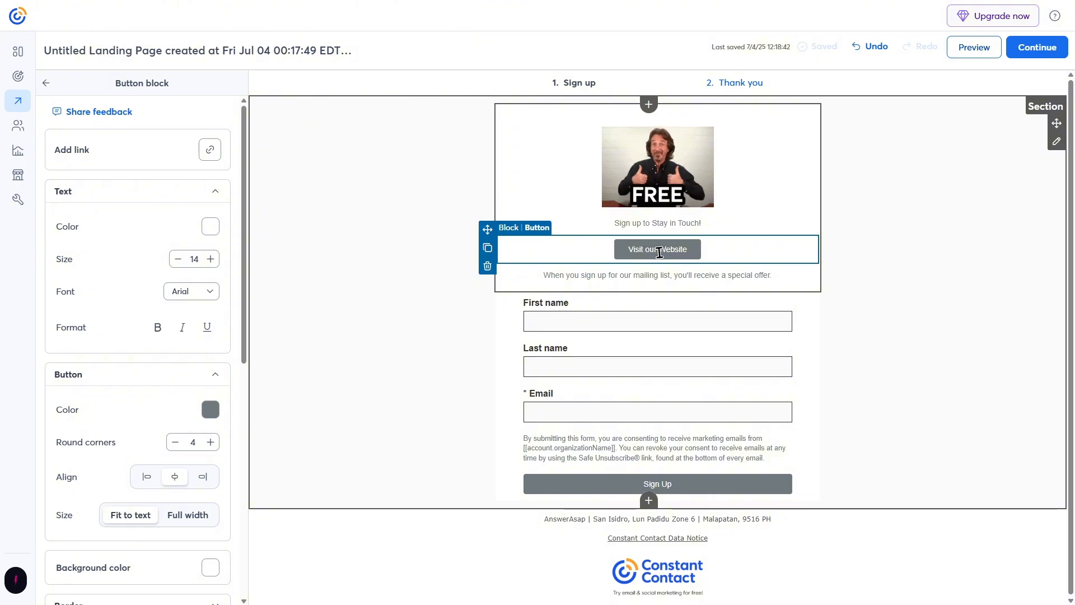
pyautogui.click(45, 83)
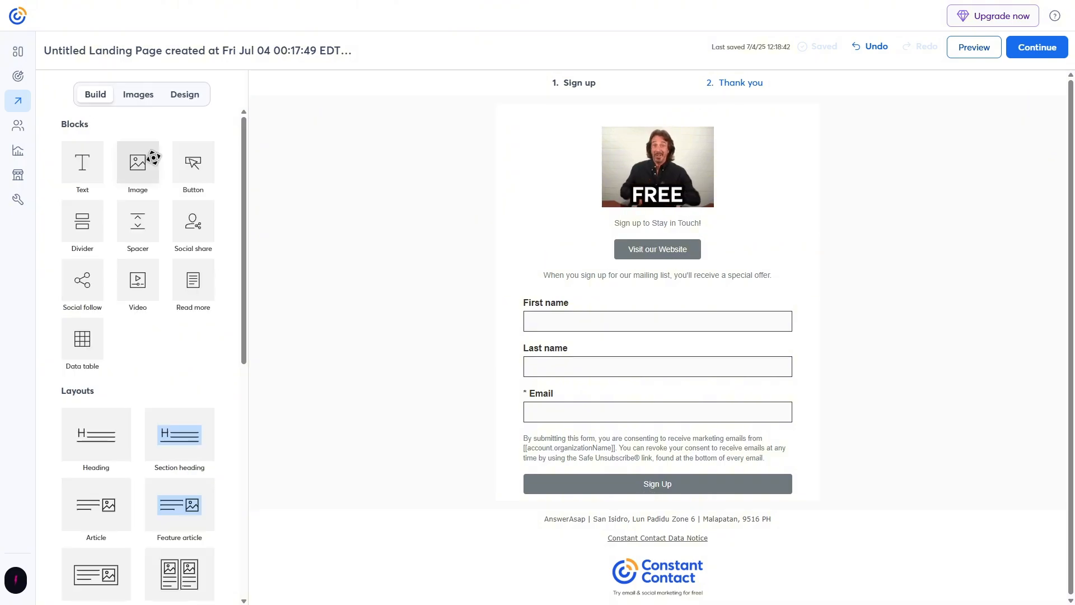
pyautogui.scroll(-8, 191, 230)
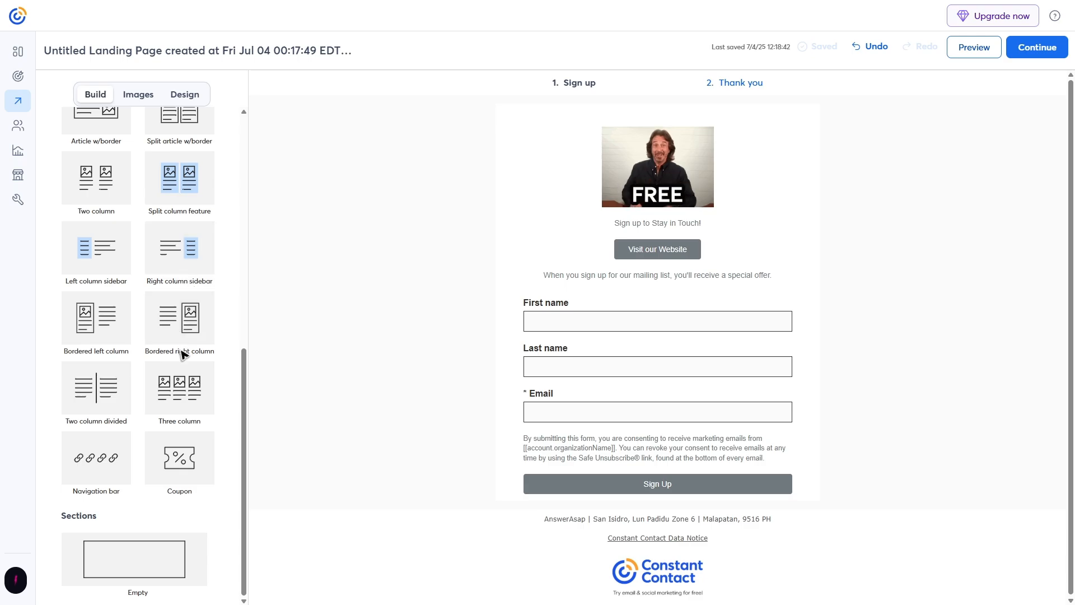
pyautogui.scroll(5, 186, 355)
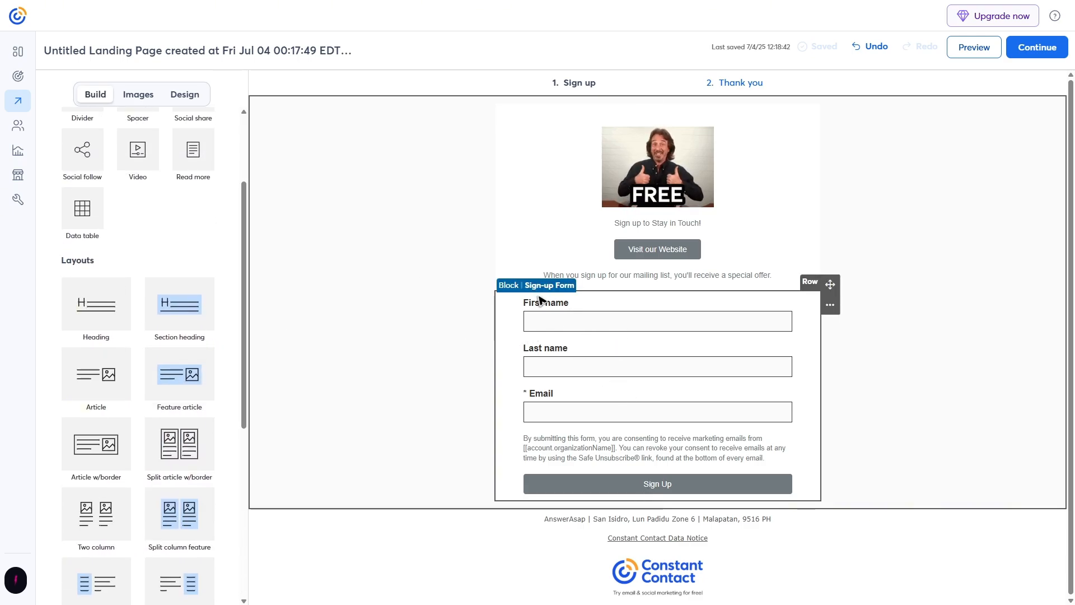
pyautogui.click(503, 285)
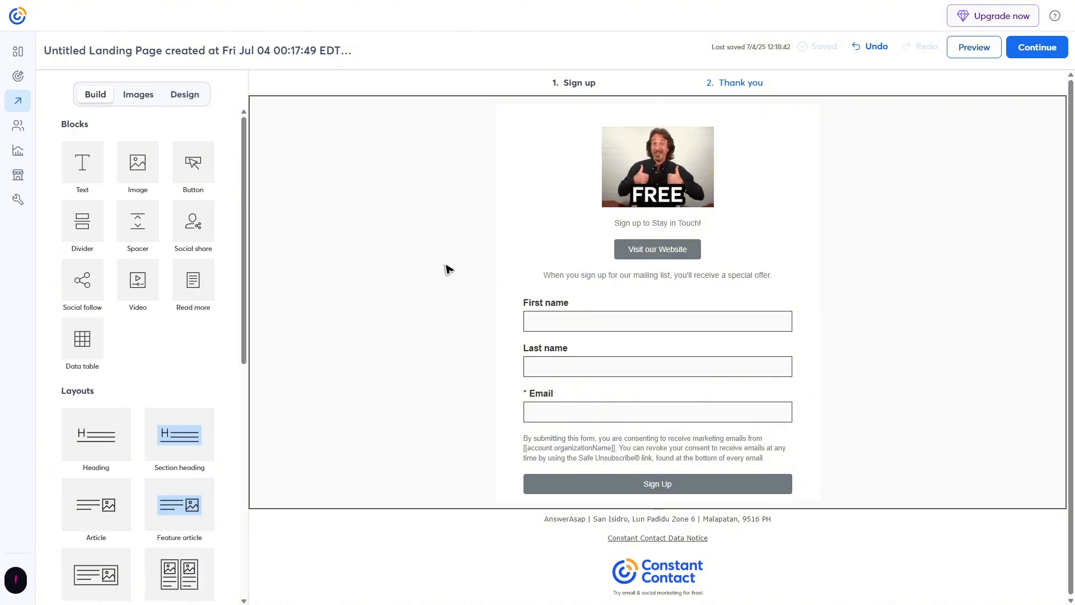
# - Set the landing page's outer background colour to black in the design settings and return to the building blocks
pyautogui.click(193, 99)
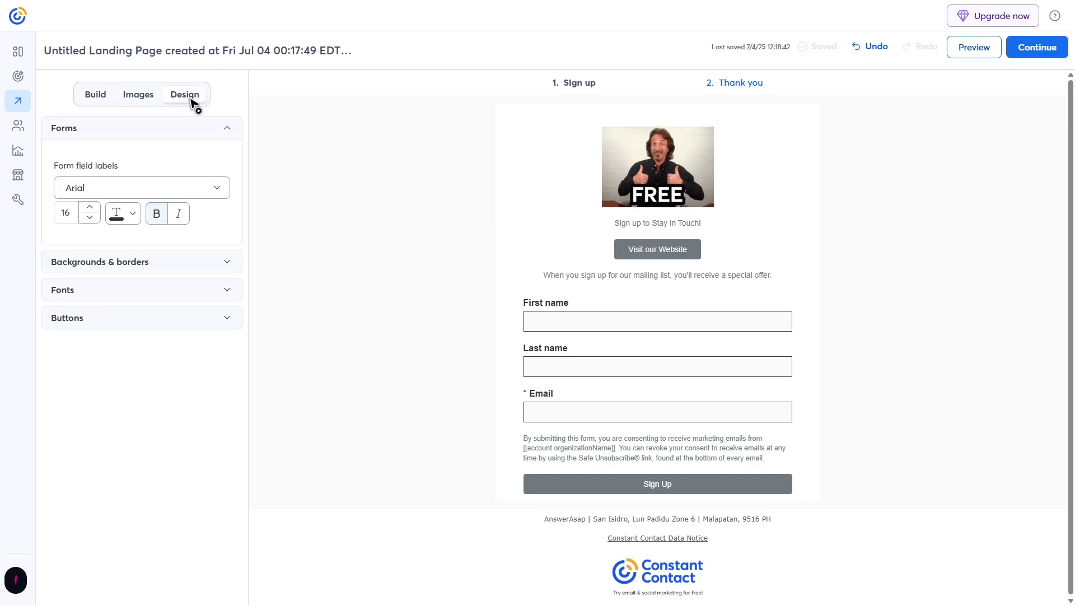
pyautogui.click(226, 264)
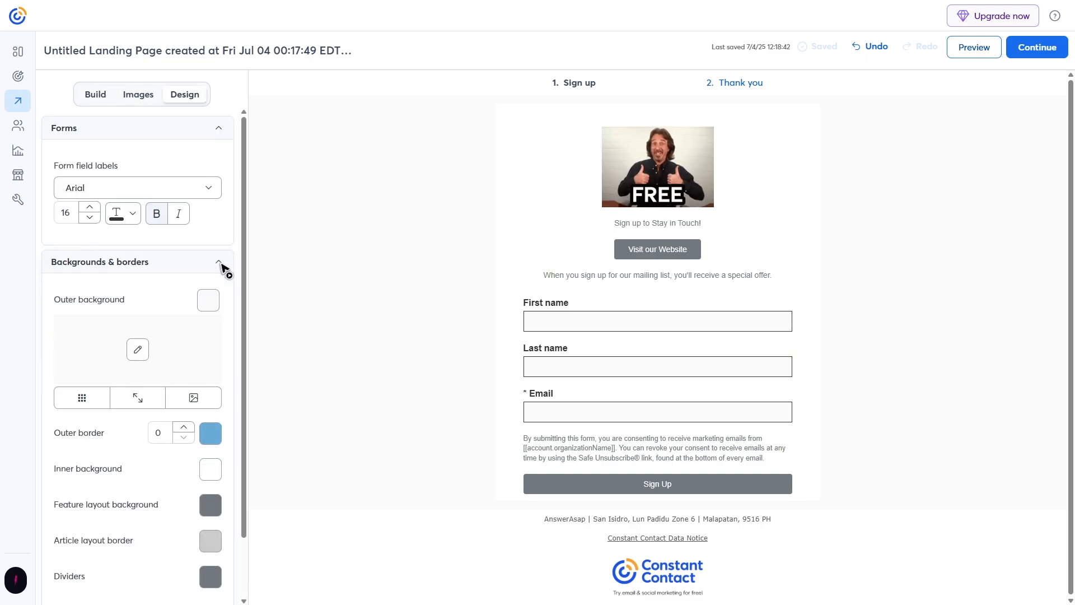
pyautogui.click(218, 302)
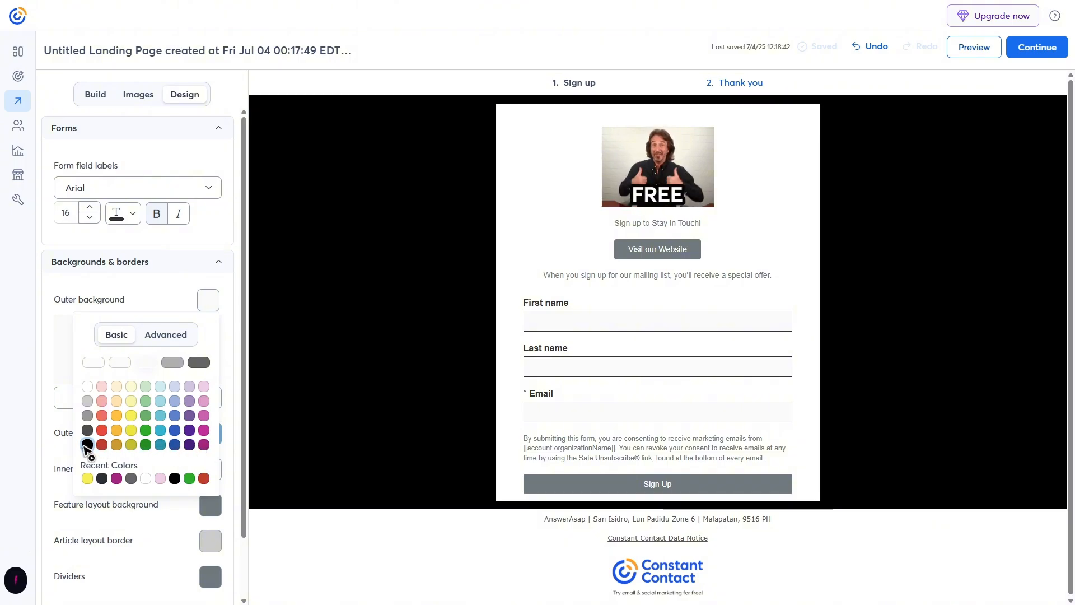
pyautogui.click(88, 445)
pyautogui.scroll(-6, 168, 392)
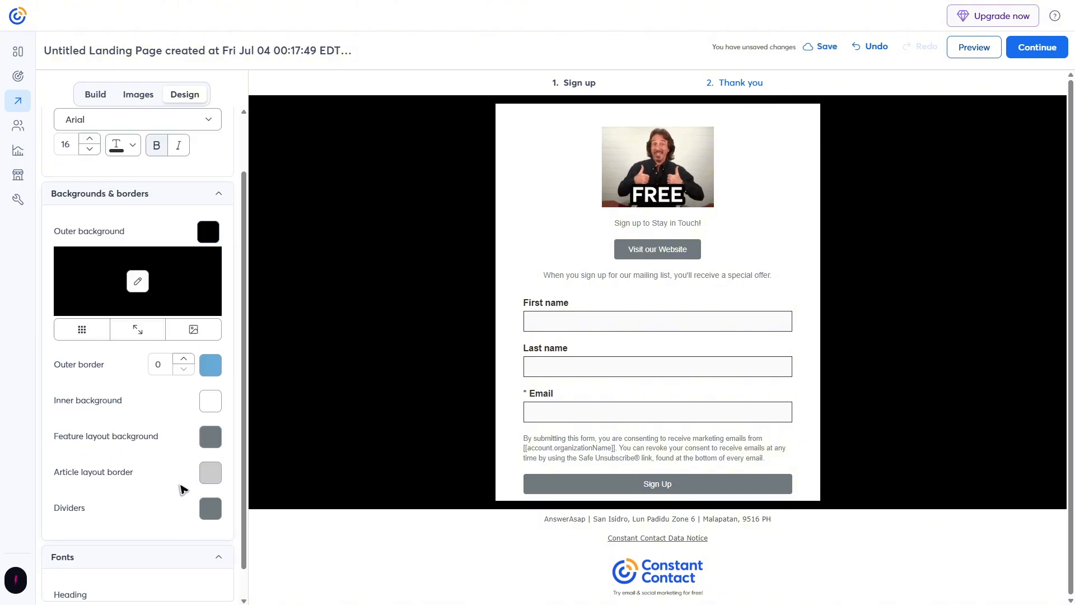
pyautogui.scroll(10, 168, 381)
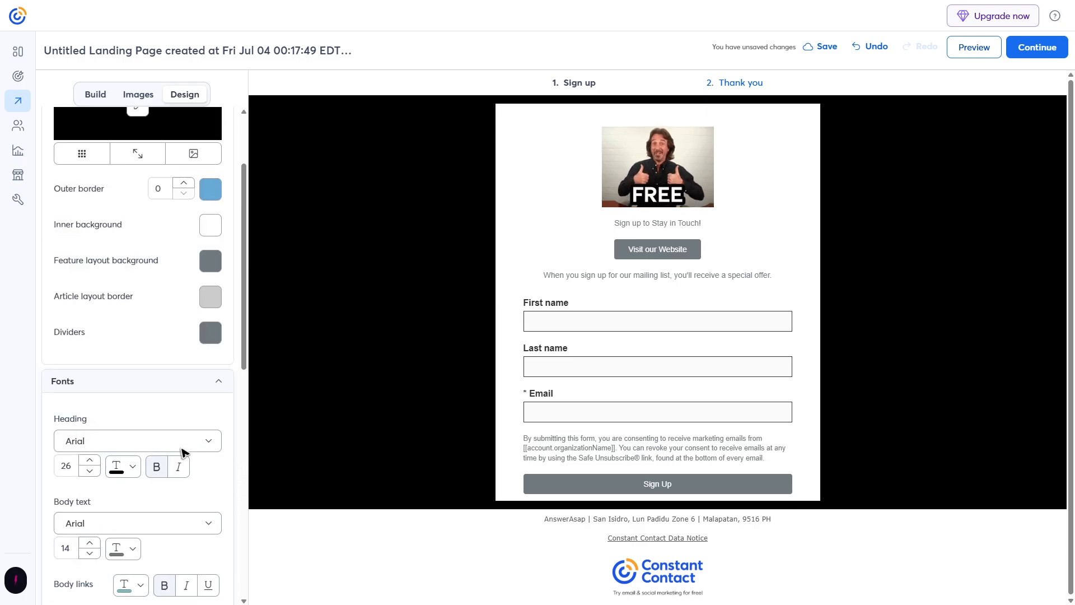
pyautogui.click(95, 95)
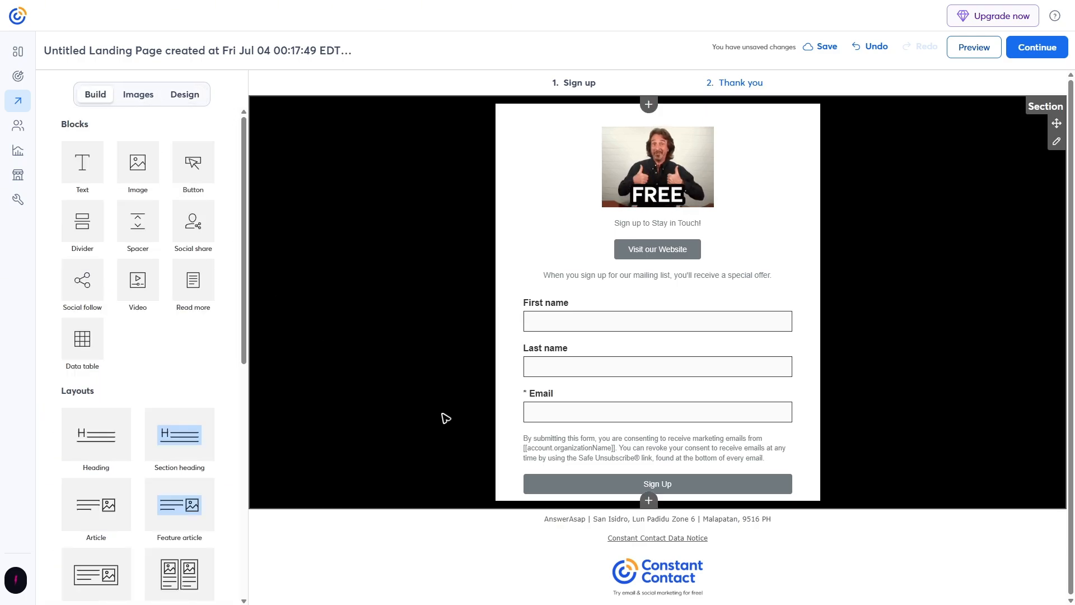
# - Continue to the Thank you page and replace its image placeholder with "Answer ASAP 4k.png" from the library
pyautogui.click(1049, 52)
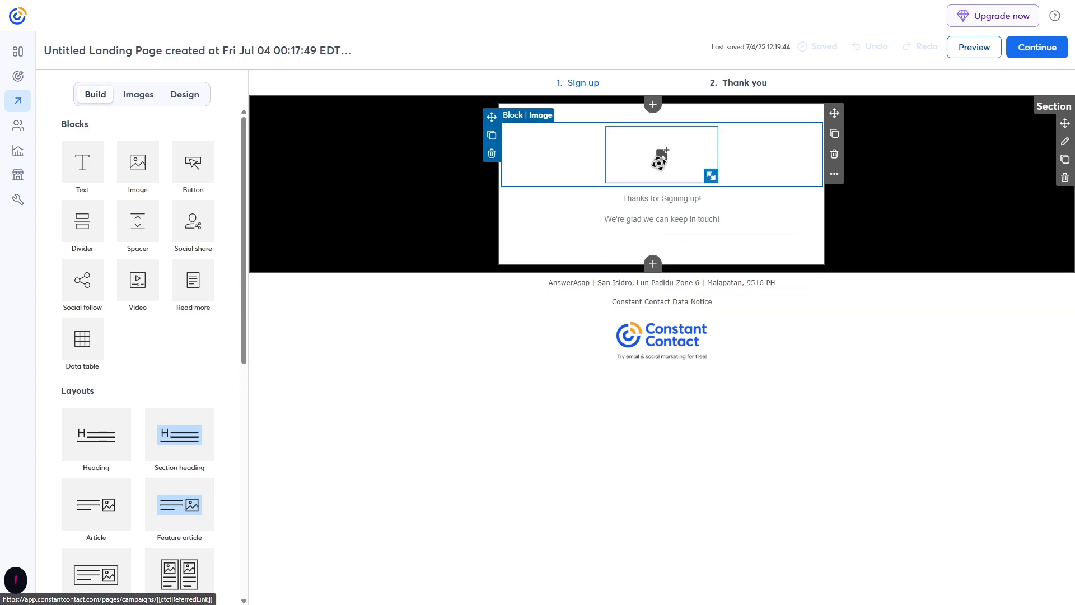
pyautogui.click(659, 161)
pyautogui.click(626, 115)
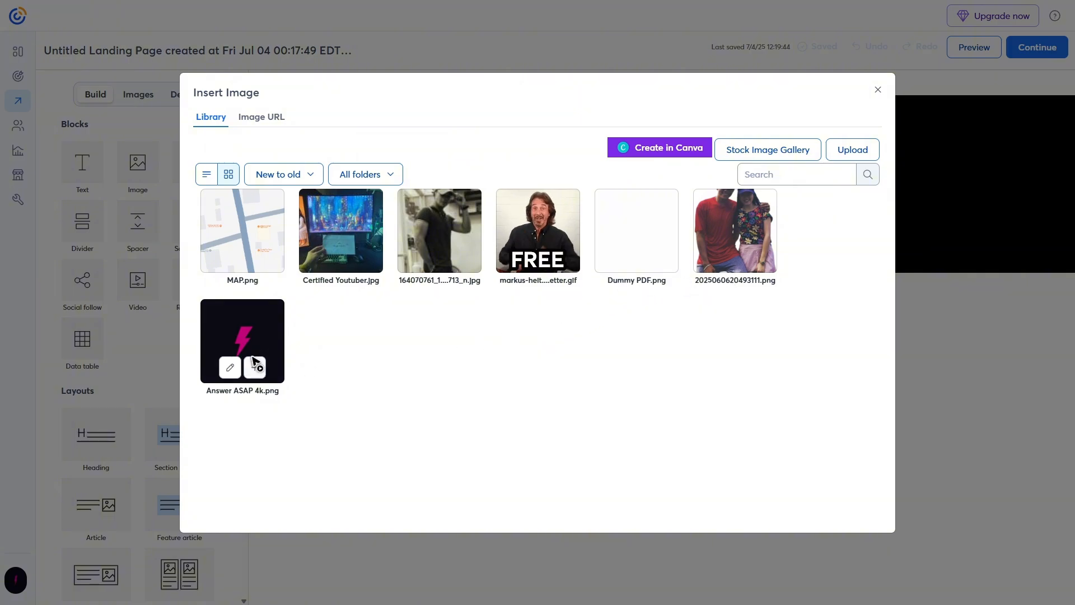
pyautogui.click(254, 362)
pyautogui.click(857, 507)
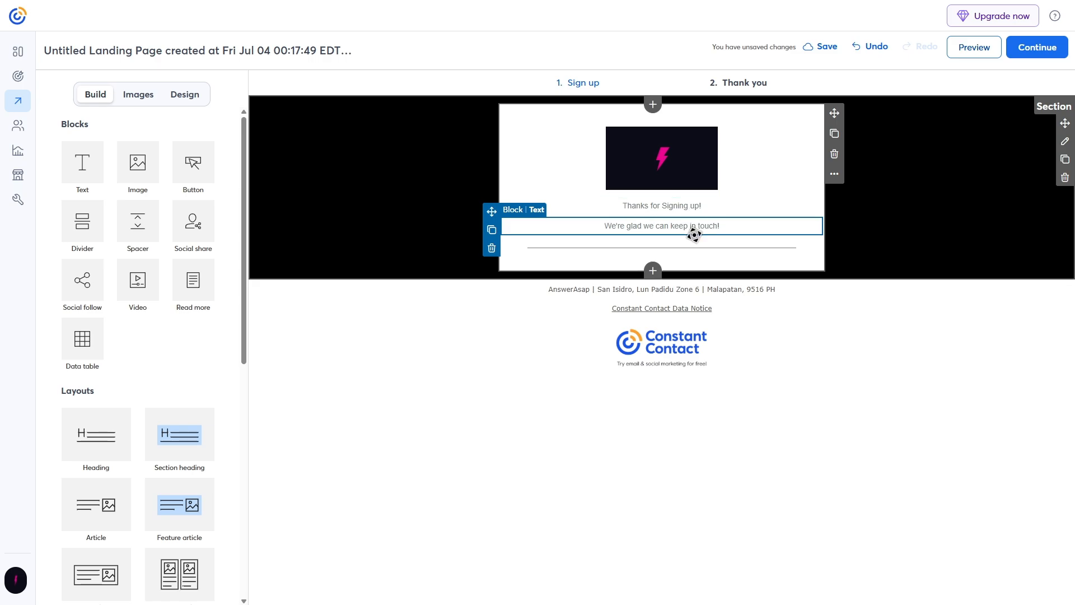
# - Create a contact list named "list from the new landing page" as the sign-up form's default list
pyautogui.click(1047, 47)
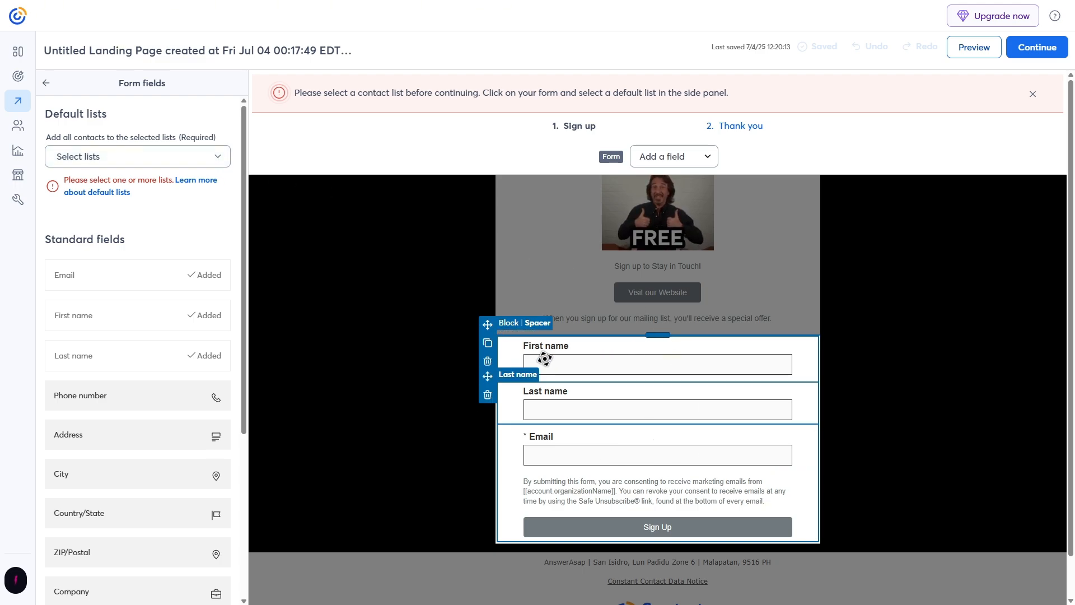
pyautogui.click(196, 159)
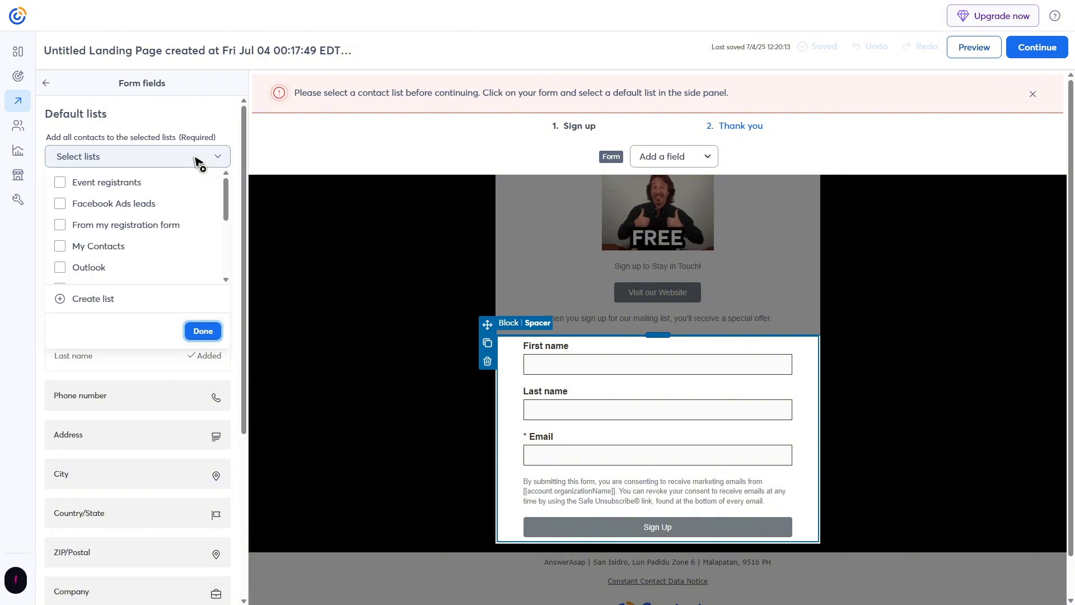
pyautogui.click(119, 302)
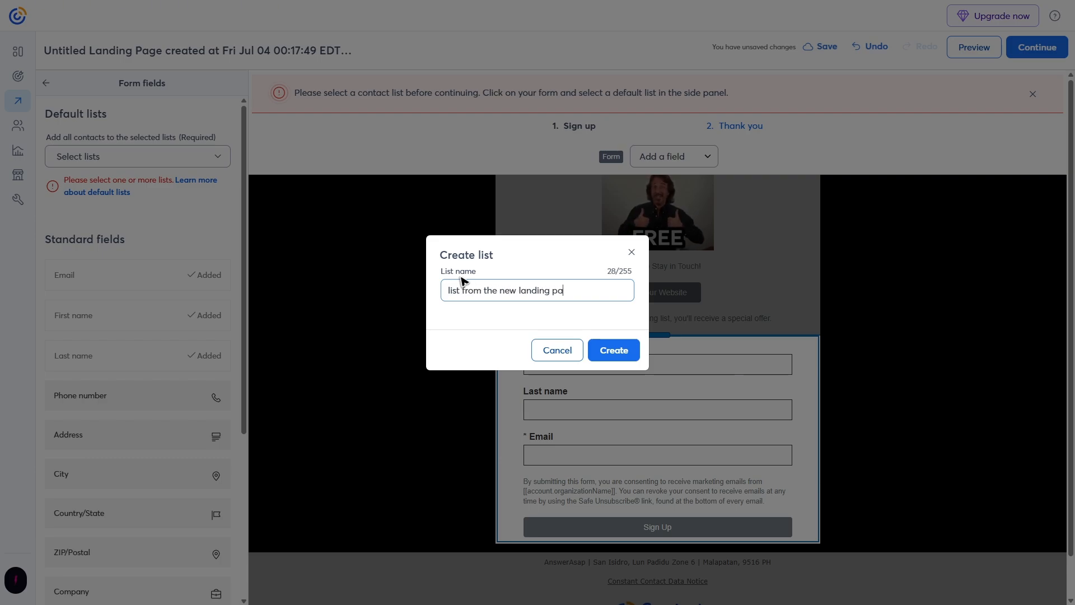
pyautogui.click(614, 350)
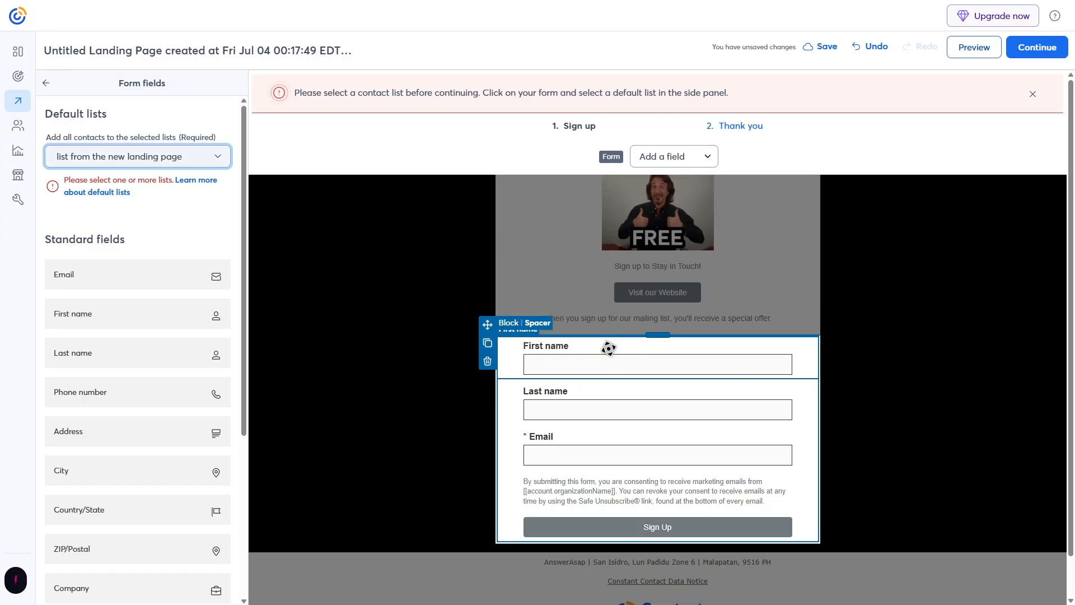
# - Continue through the Thank you page to the page settings and customize the URL with the ending "newlanndingpage"
pyautogui.click(1037, 55)
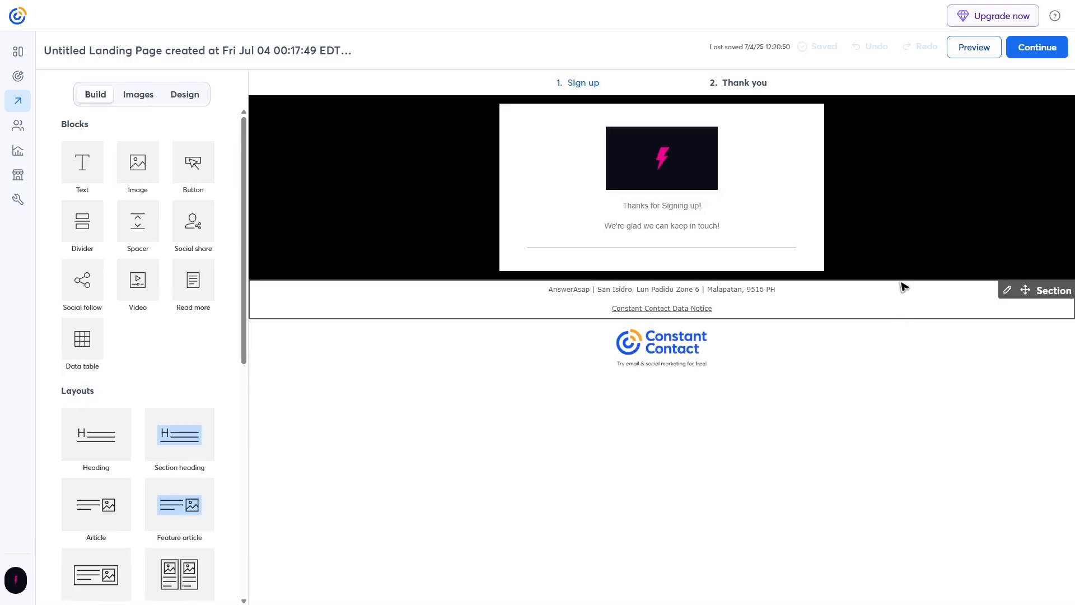
pyautogui.click(1039, 51)
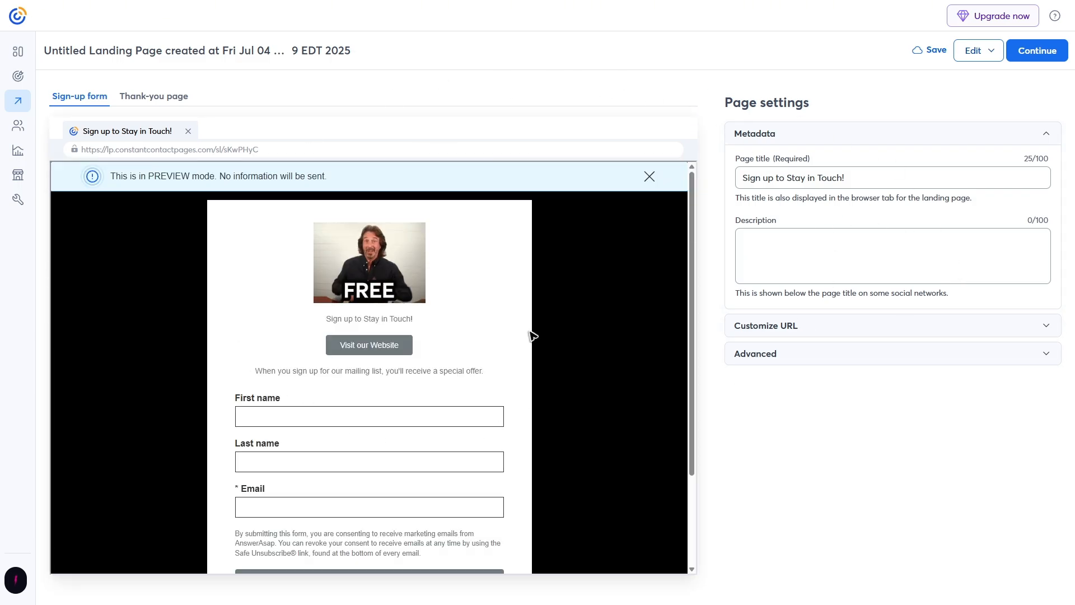
pyautogui.click(1000, 332)
pyautogui.click(960, 370)
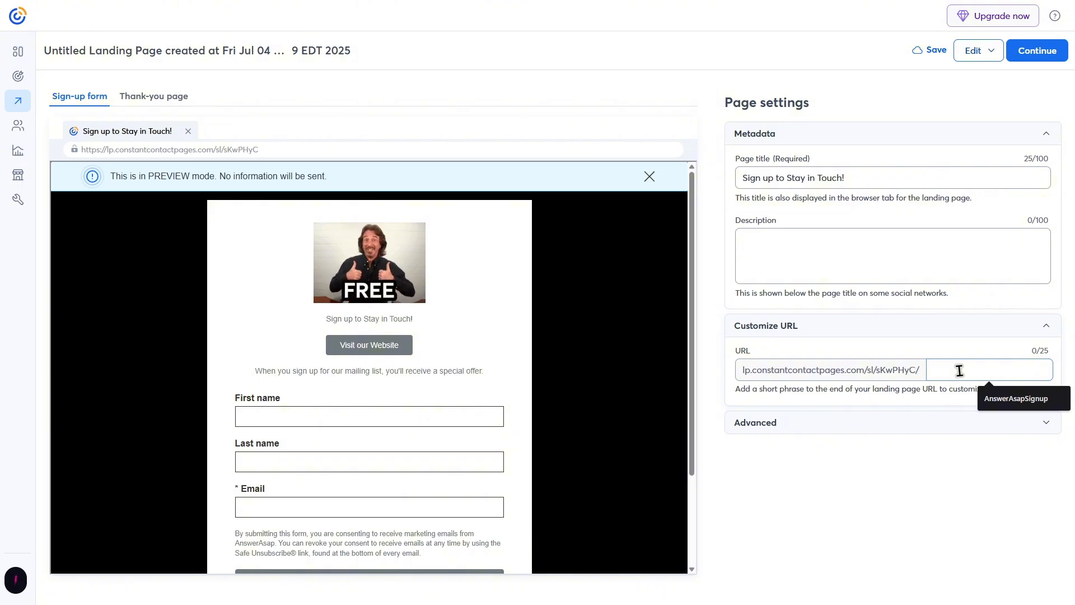
pyautogui.write('newla')
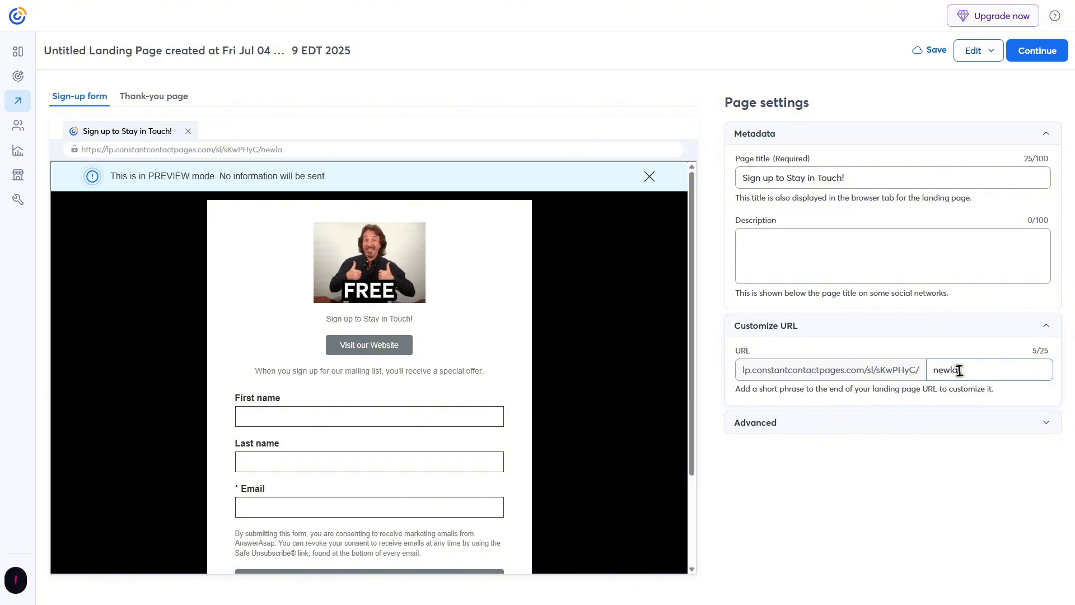
pyautogui.write('nndingpage')
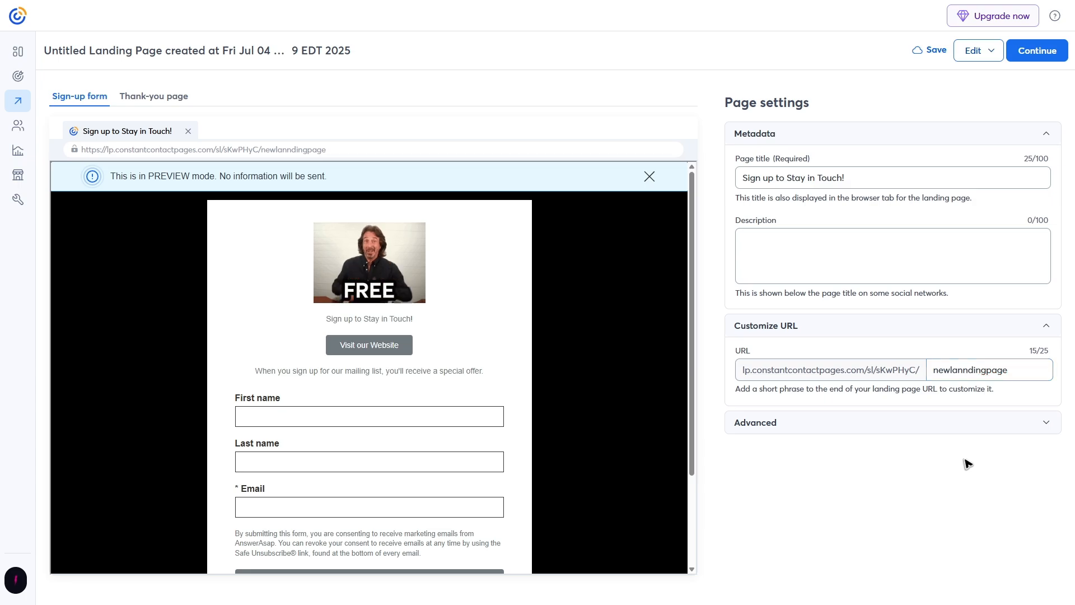
# - Activate the landing page and copy its share link
pyautogui.click(1037, 51)
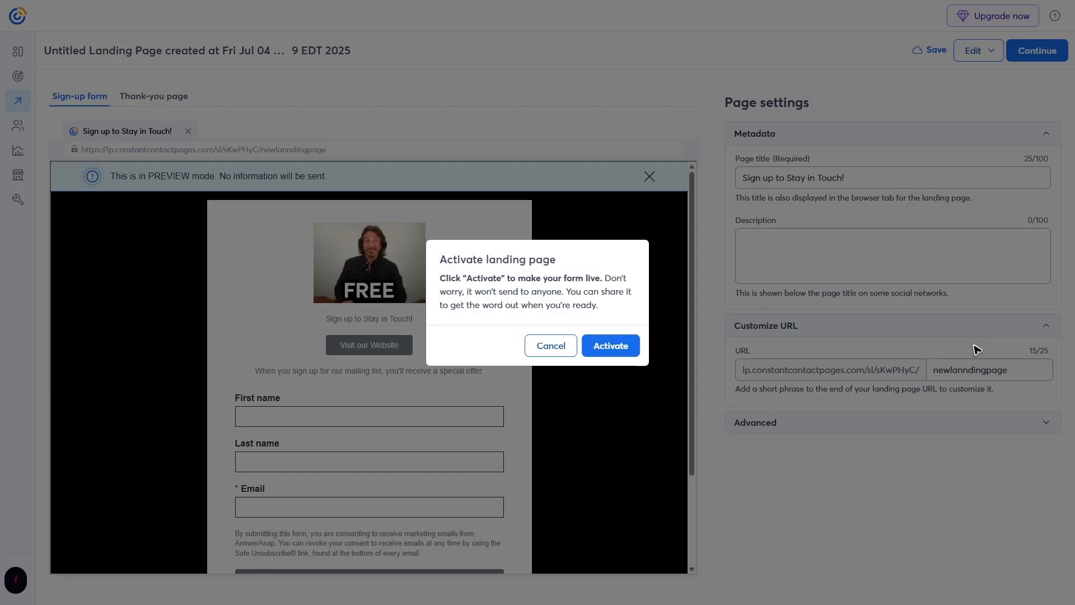
pyautogui.click(612, 352)
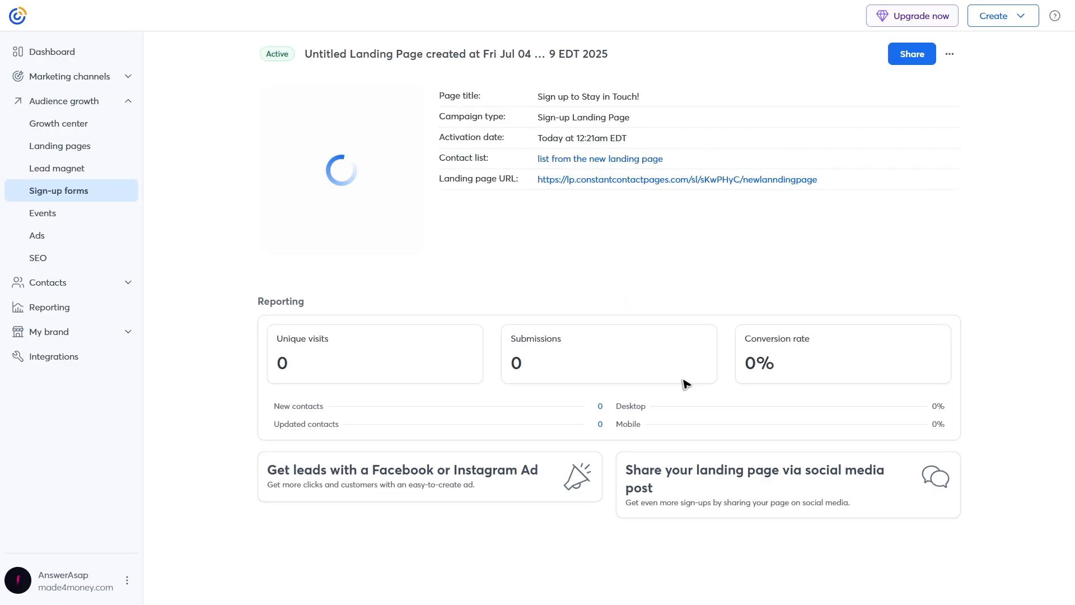
pyautogui.click(919, 58)
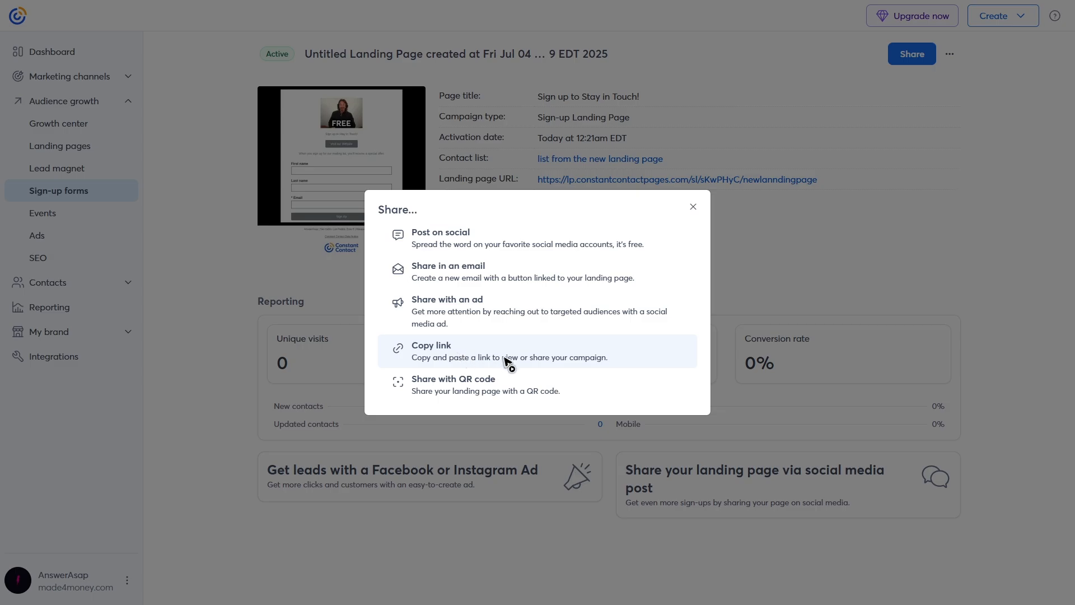
pyautogui.click(454, 352)
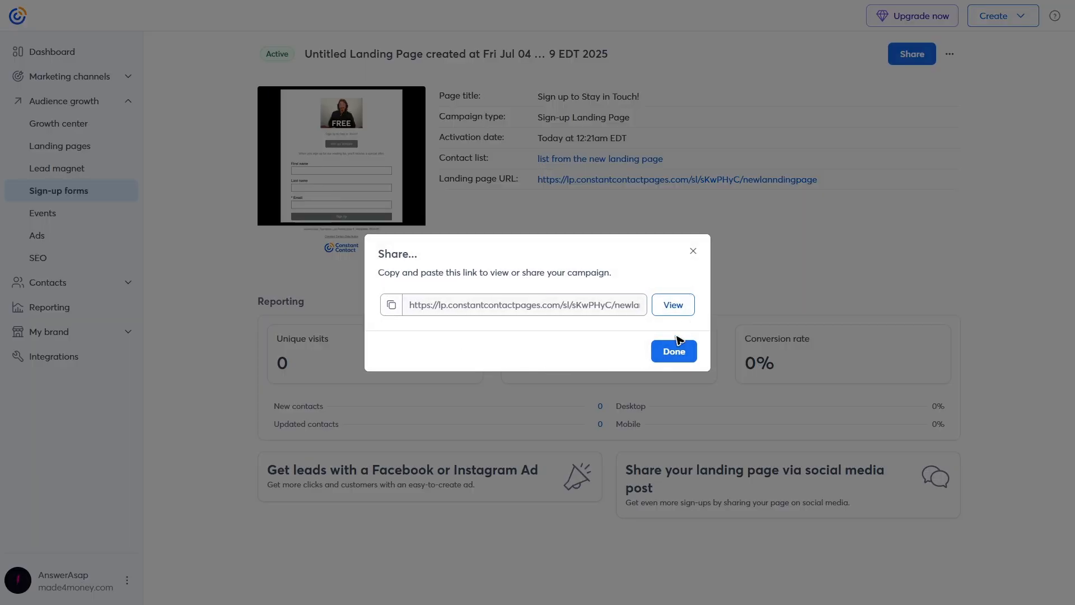
pyautogui.click(391, 305)
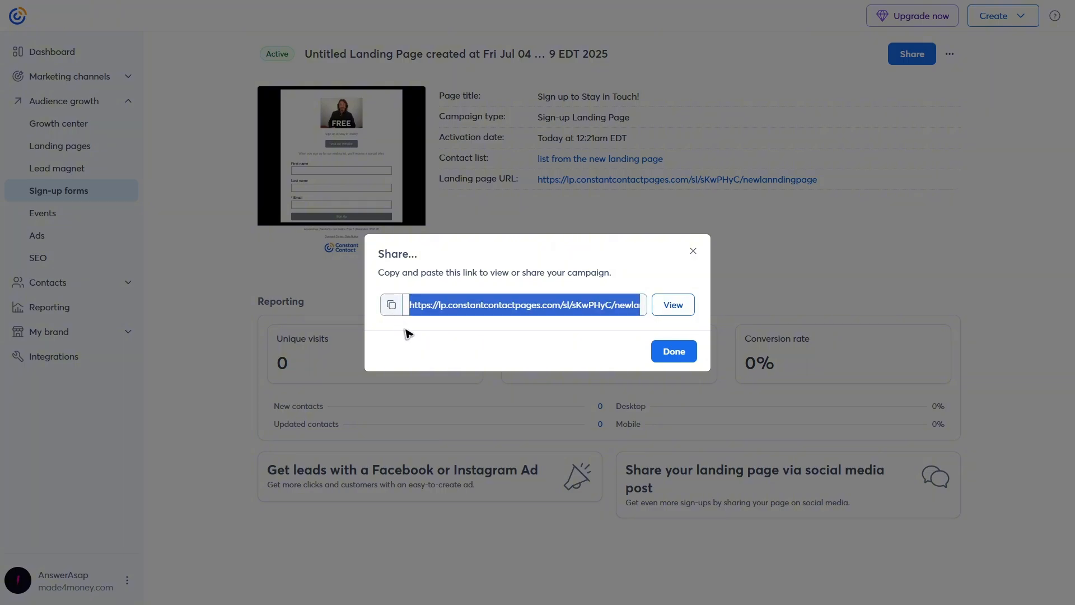
pyautogui.click(685, 354)
# - Open the copied landing page link in a maximized private Brave window and complete the human verification
pyautogui.hotkey('ctrl', 'shift', 'n')
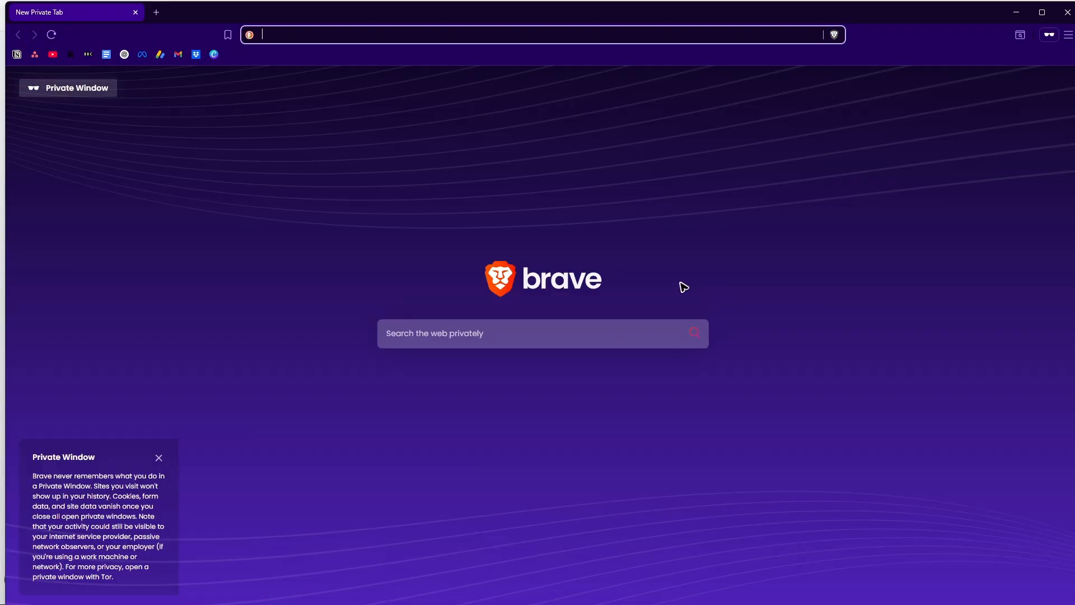
pyautogui.hotkey('ctrl', 'v')
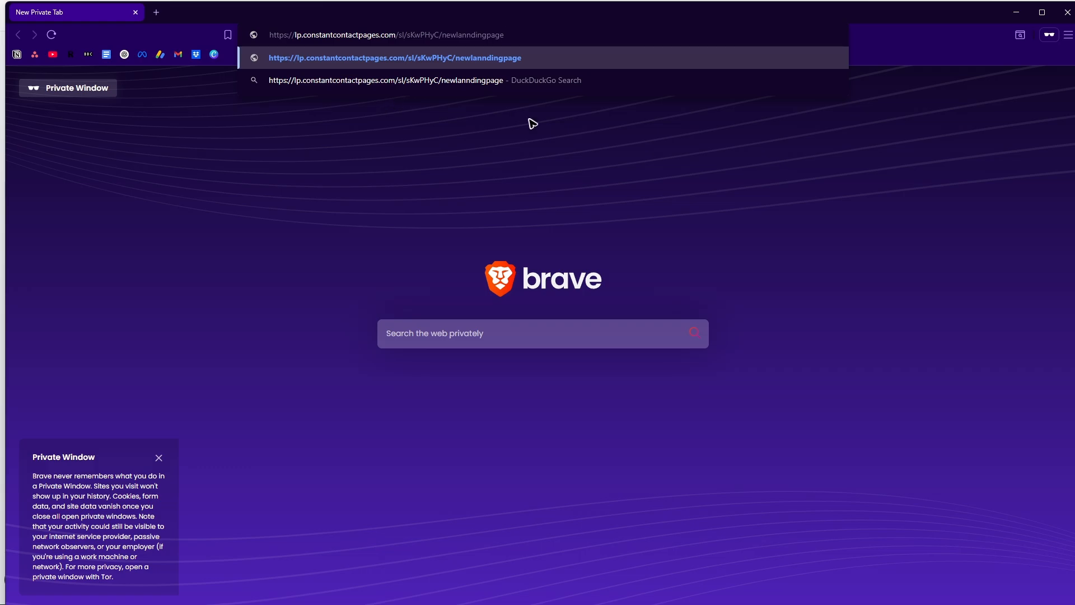
pyautogui.press('Return')
pyautogui.click(1042, 12)
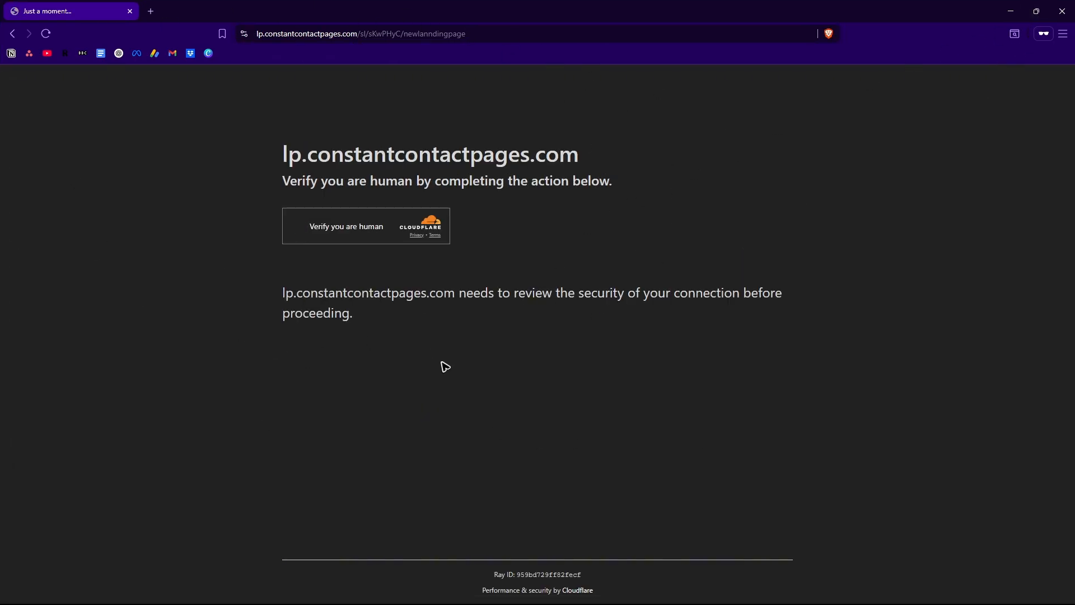
pyautogui.click(298, 226)
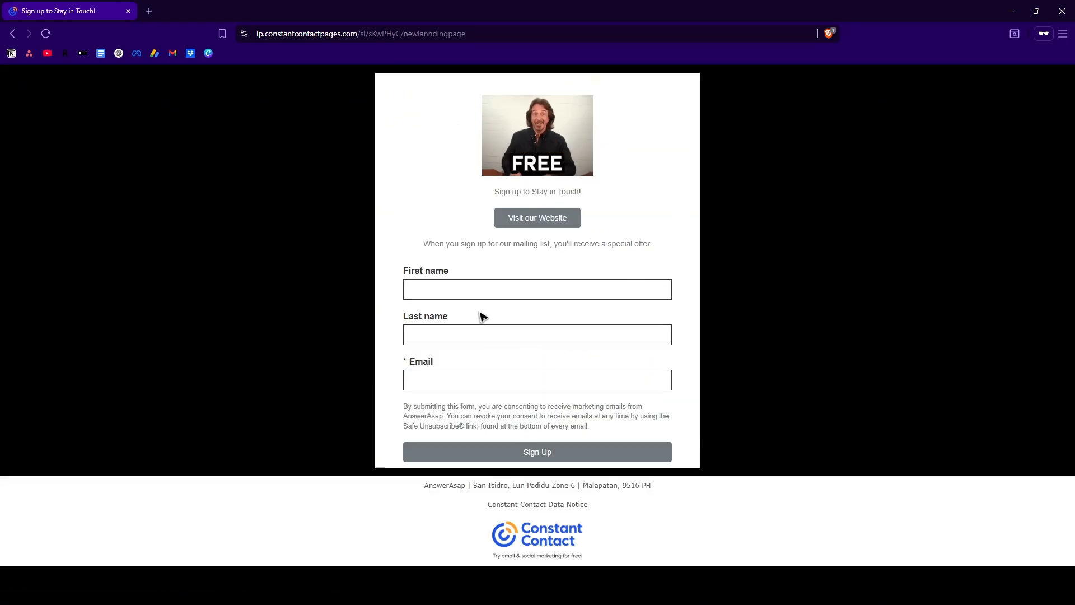
# - Fill in the sign-up form with the test contact's first name, last name and e-mail address, and submit it
pyautogui.click(471, 290)
pyautogui.click(443, 305)
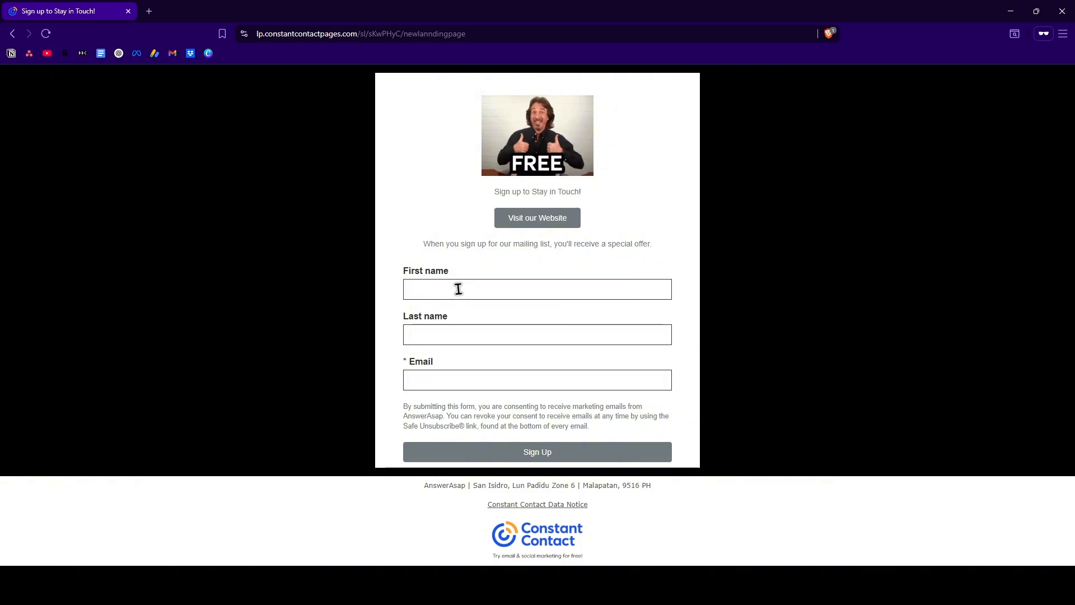
pyautogui.click(458, 289)
pyautogui.write('made 4')
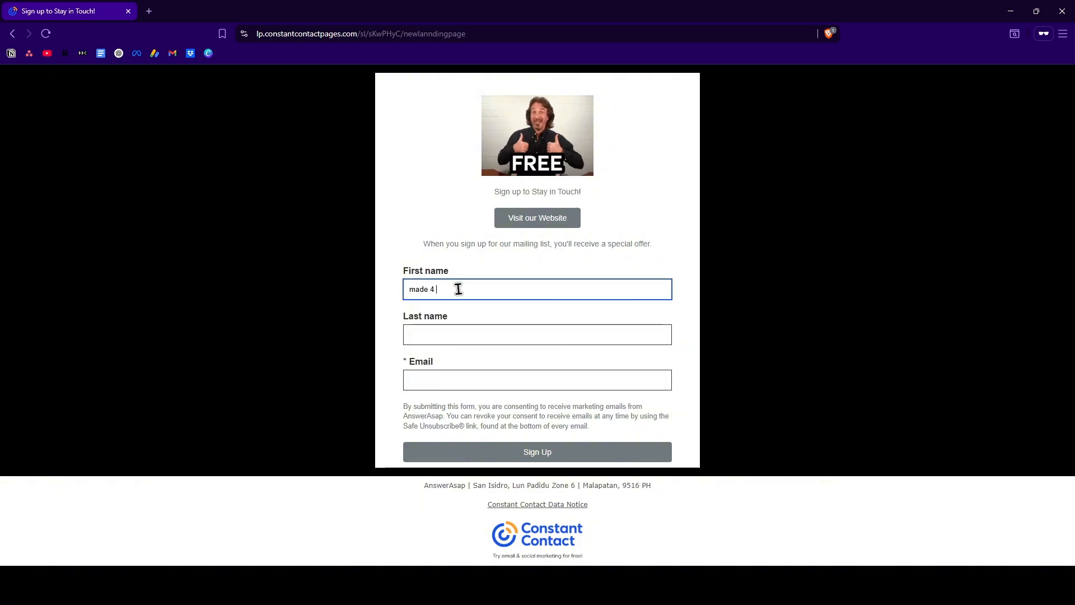
pyautogui.click(471, 332)
pyautogui.write('money')
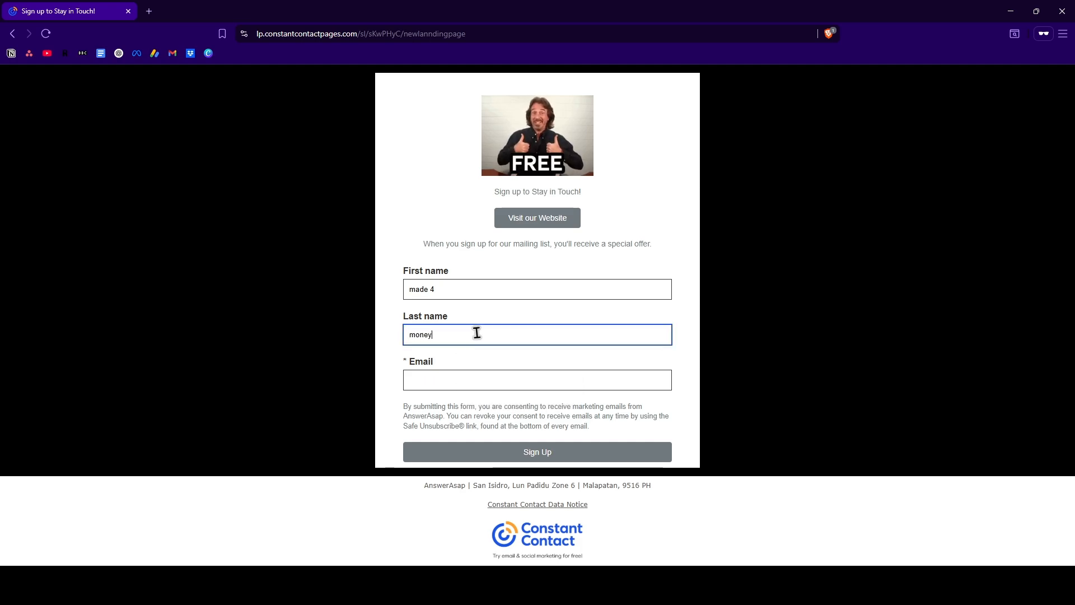
pyautogui.click(444, 379)
pyautogui.write('made')
pyautogui.click(504, 409)
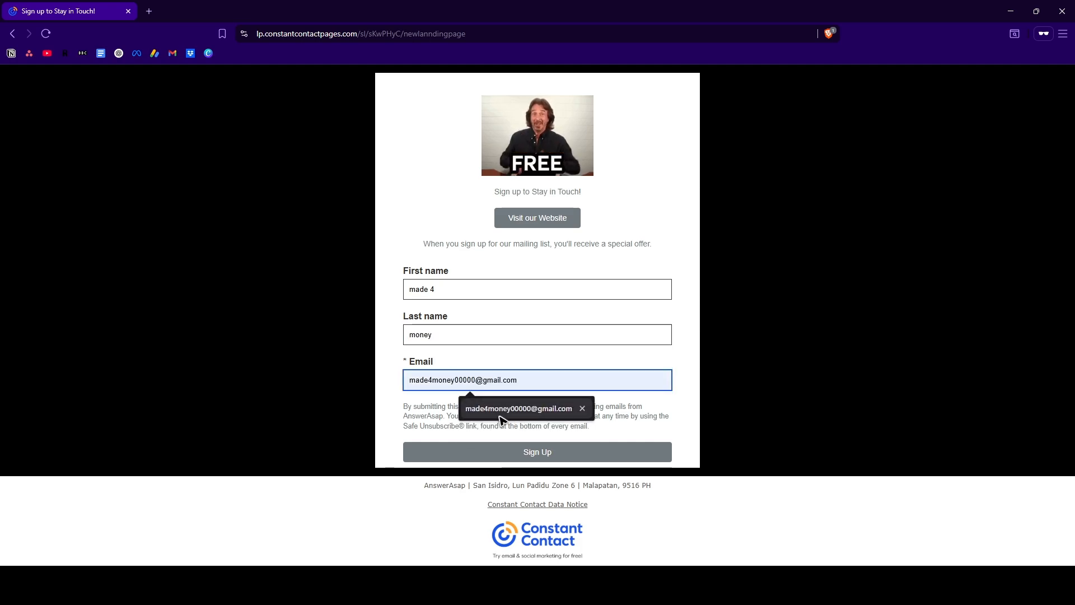
pyautogui.click(541, 453)
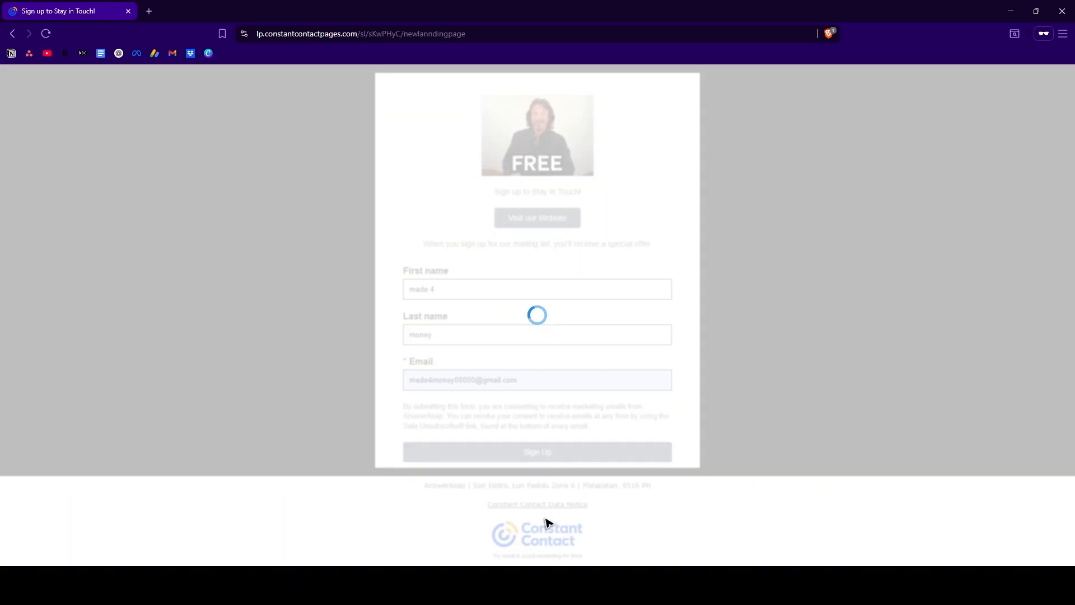